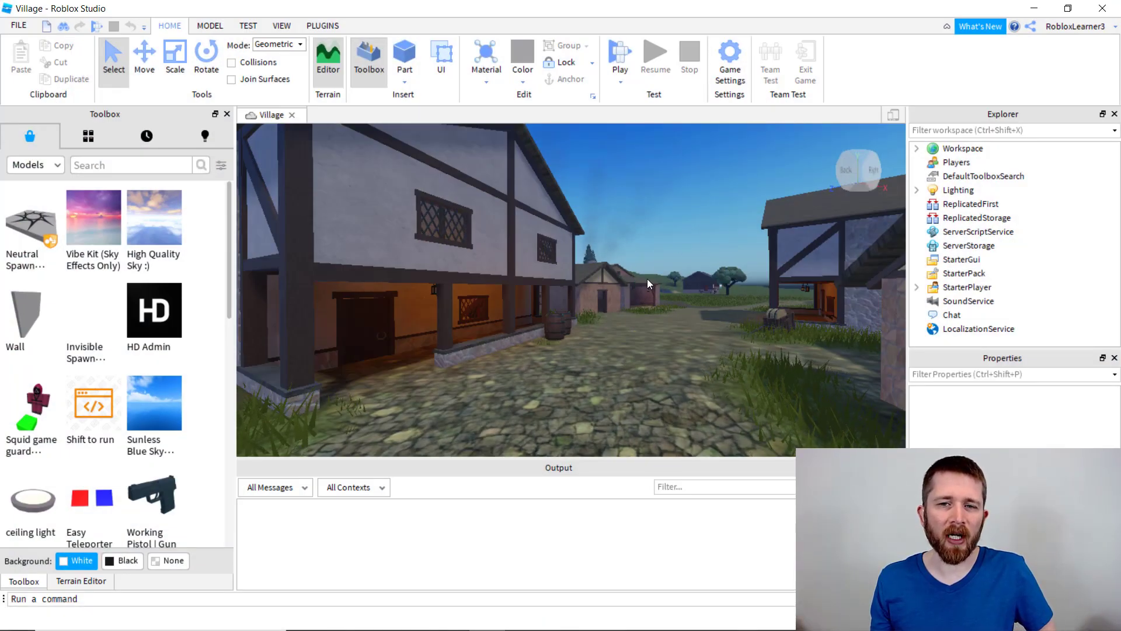
Step: Start a playtest of the Village place from the Home tab
left_click(622, 57)
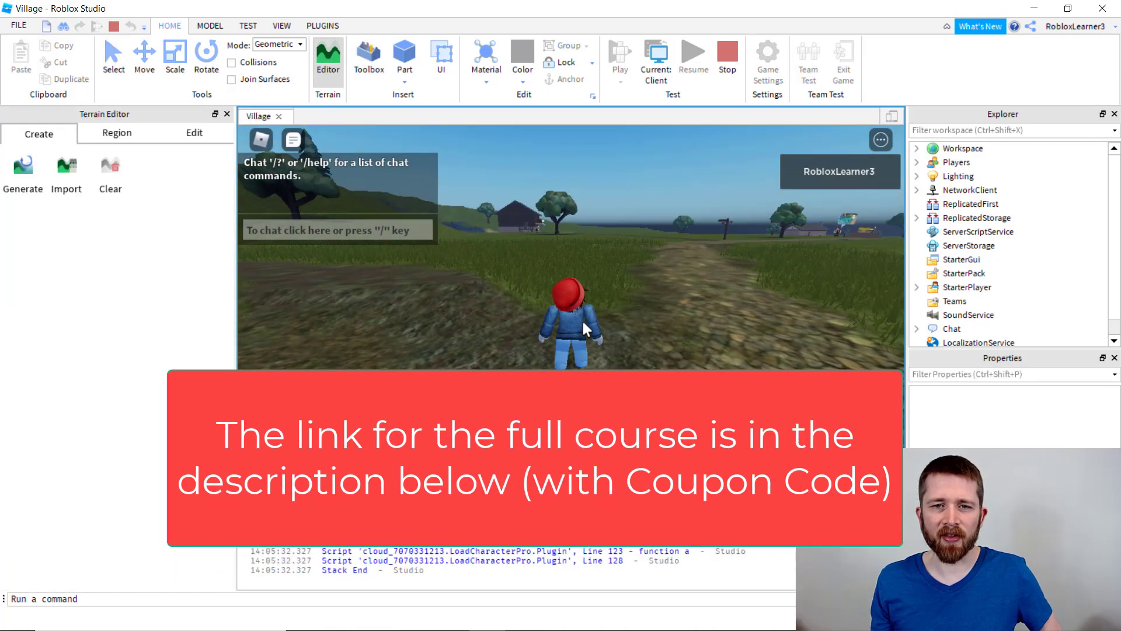
Step: Walk the current avatar around, stop the playtest, and bring up the Roblox website in Edge
key("s")
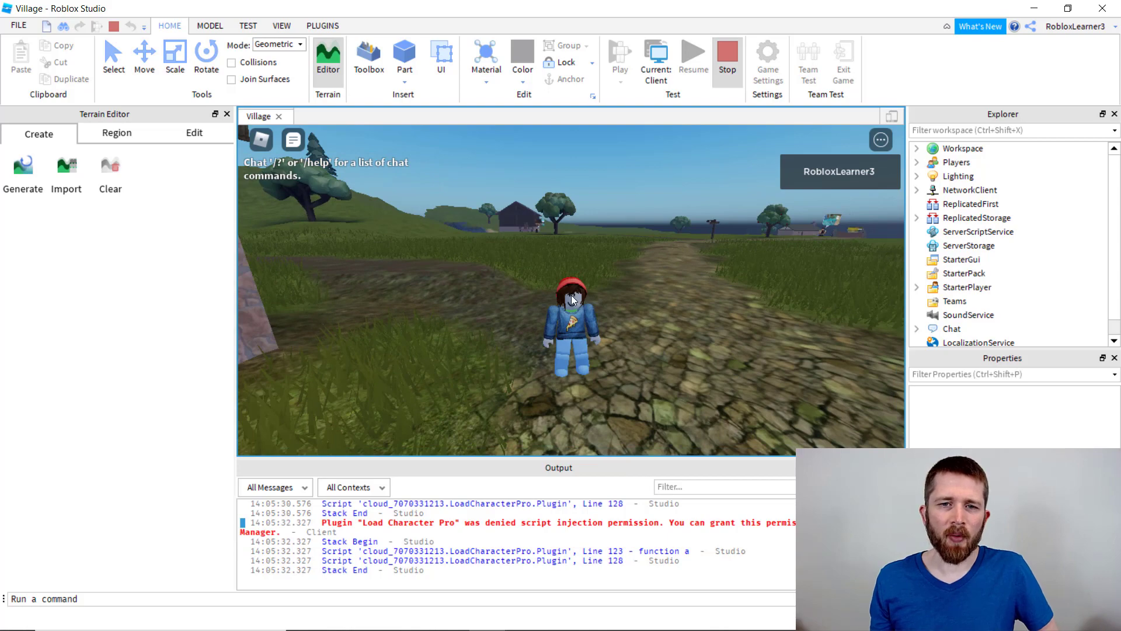
left_click(727, 58)
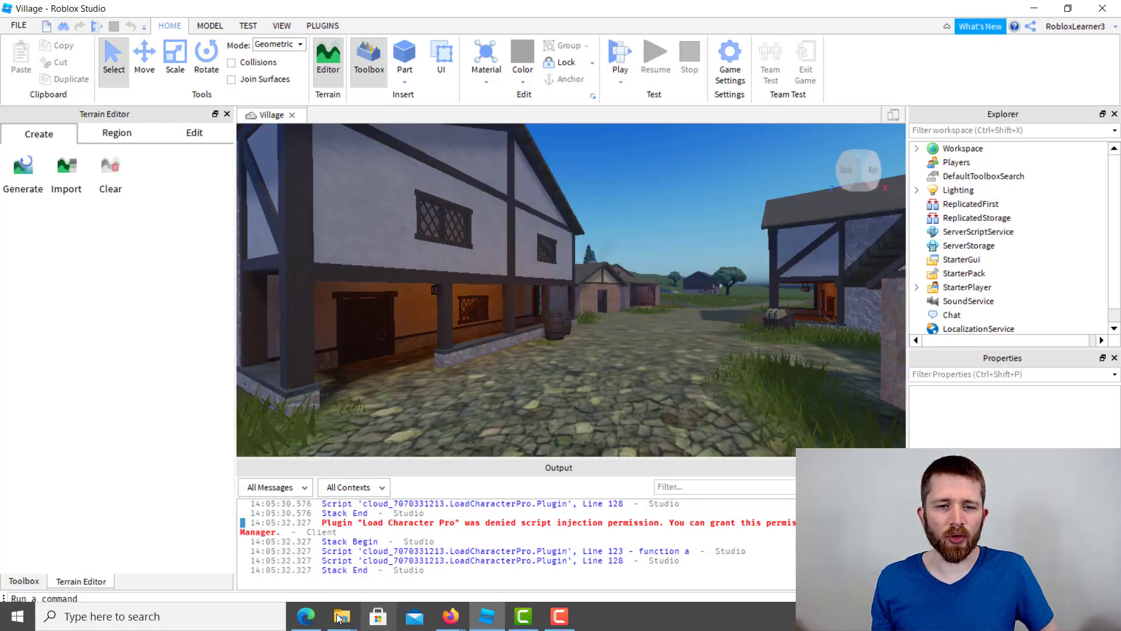
left_click(306, 616)
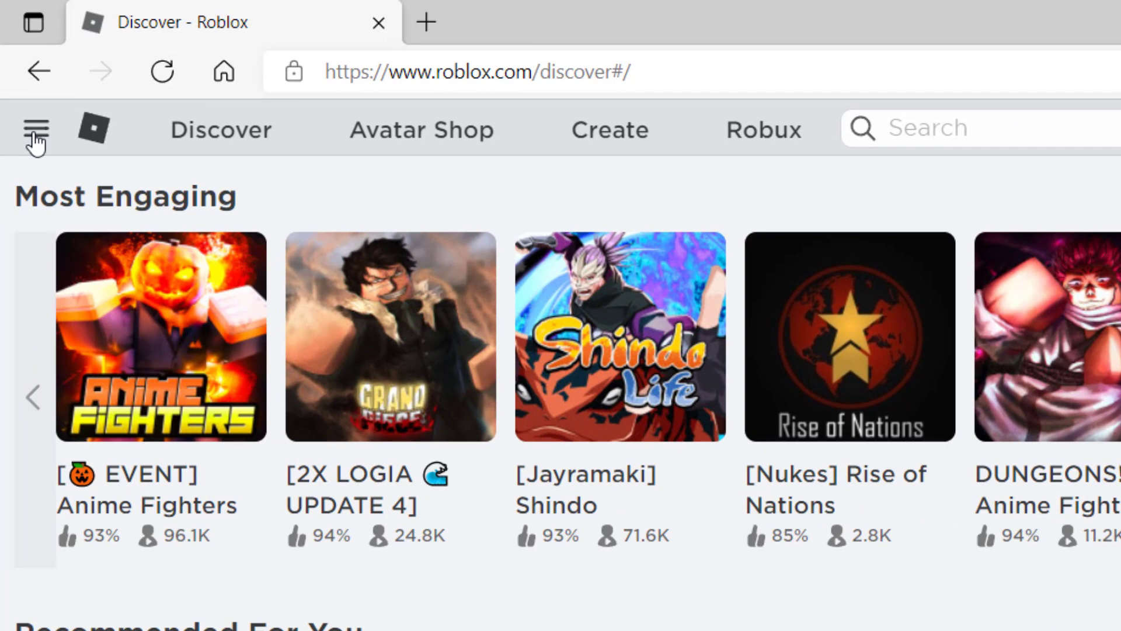
Step: Go to Avatar through the website's sidebar menu
left_click(36, 130)
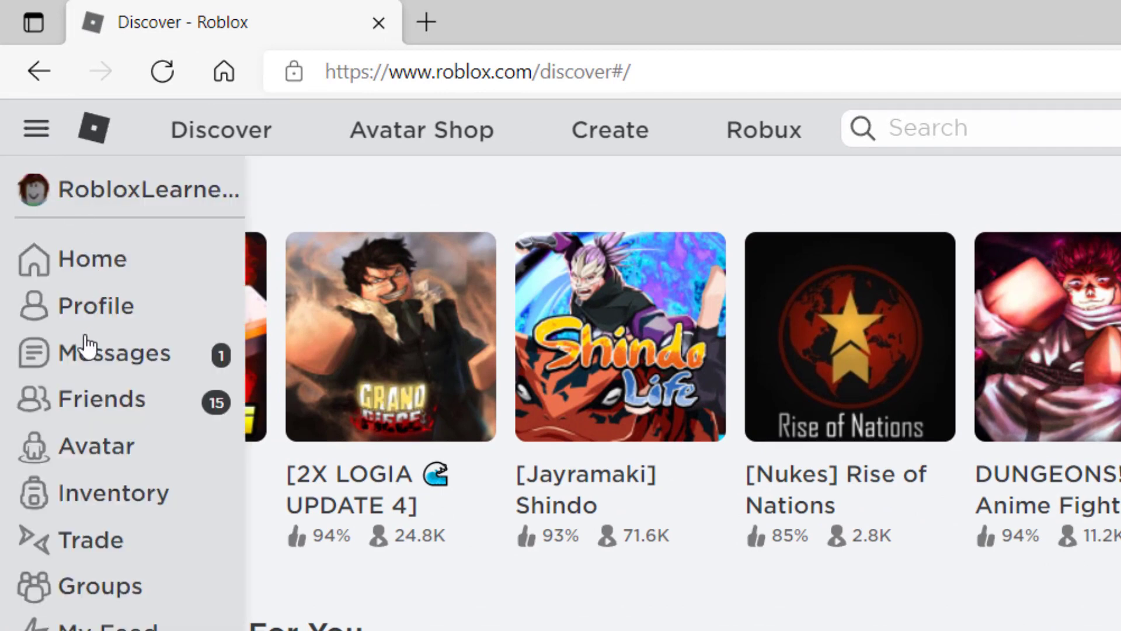
left_click(95, 455)
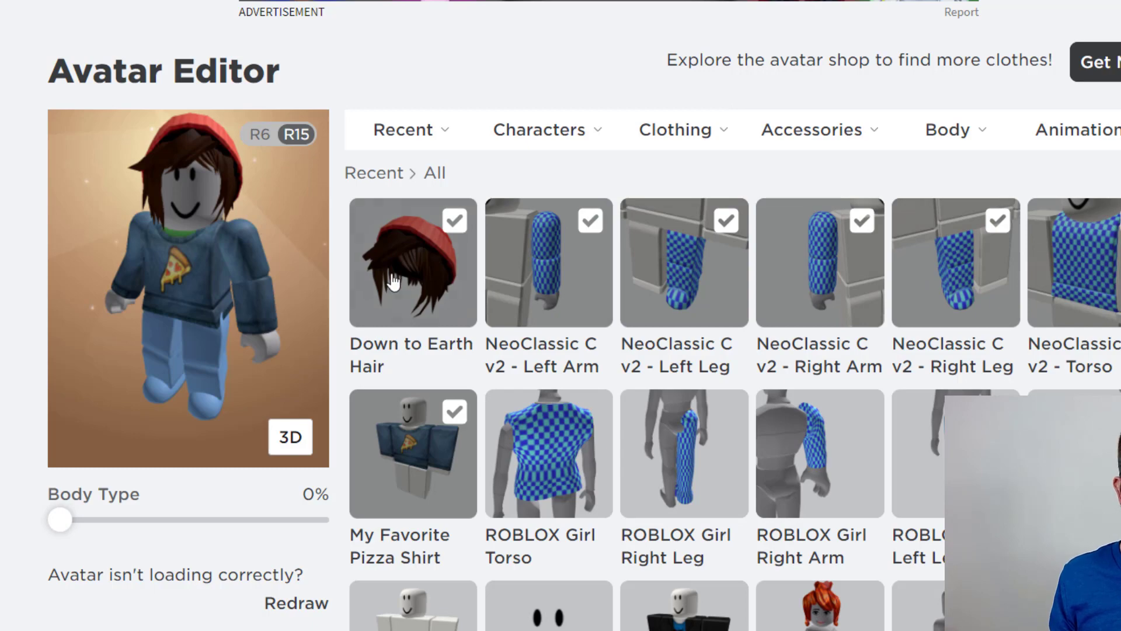
Step: Wear the Blue and Black Motorcycle outfit from the Avatar Editor grid
scroll(923, 61, "down", 4)
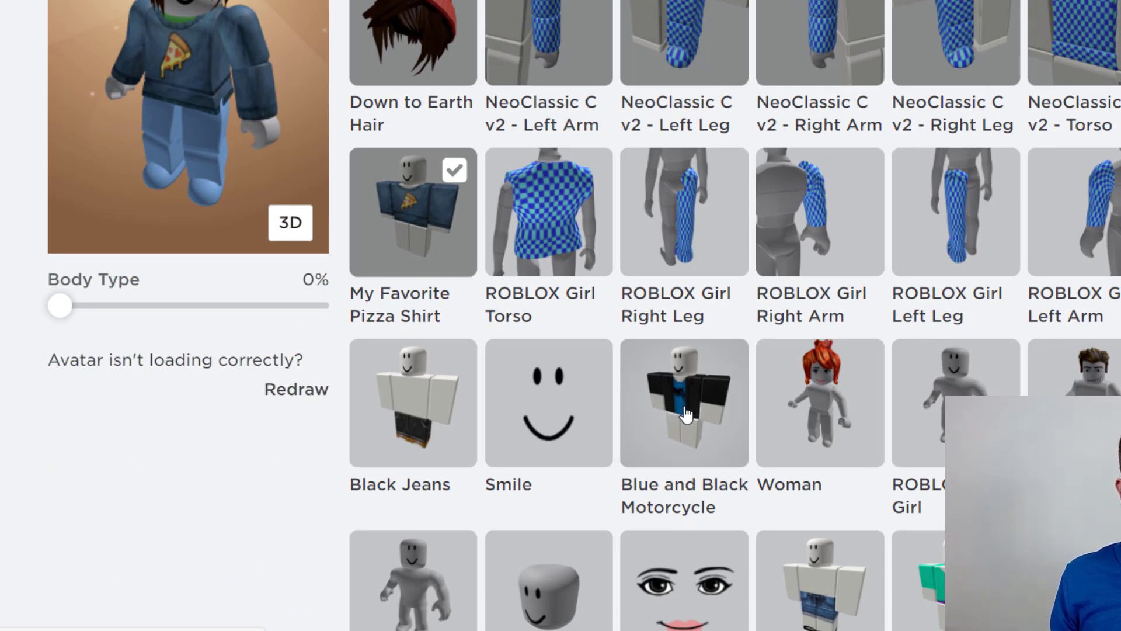
scroll(686, 415, "down", 4)
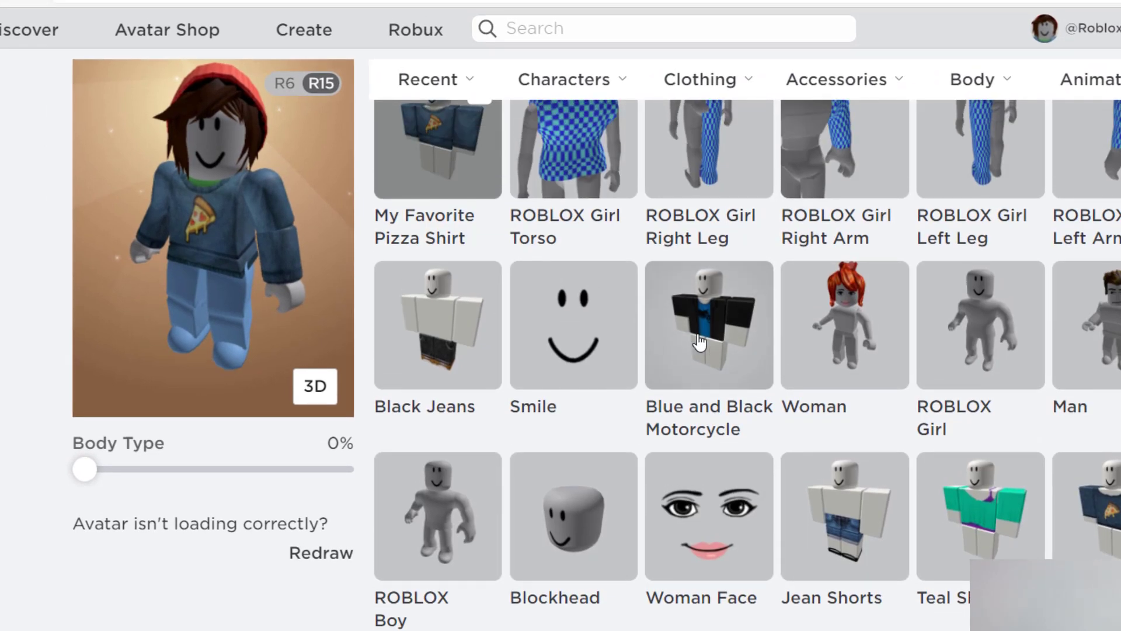
left_click(699, 343)
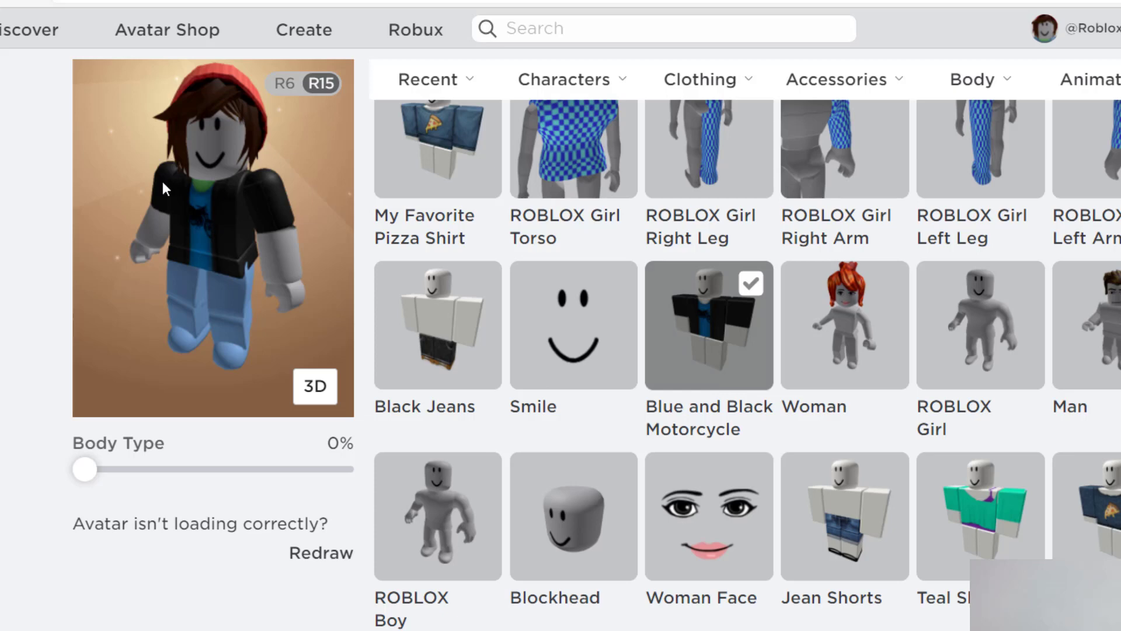
scroll(747, 364, "up", 4)
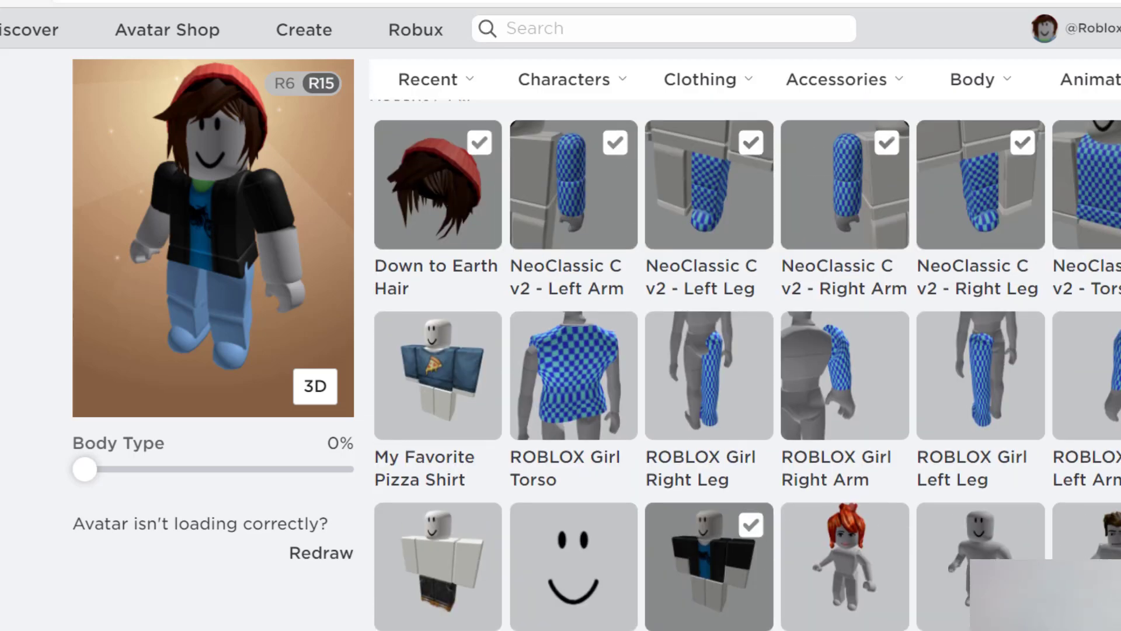
scroll(264, 257, "up", 4)
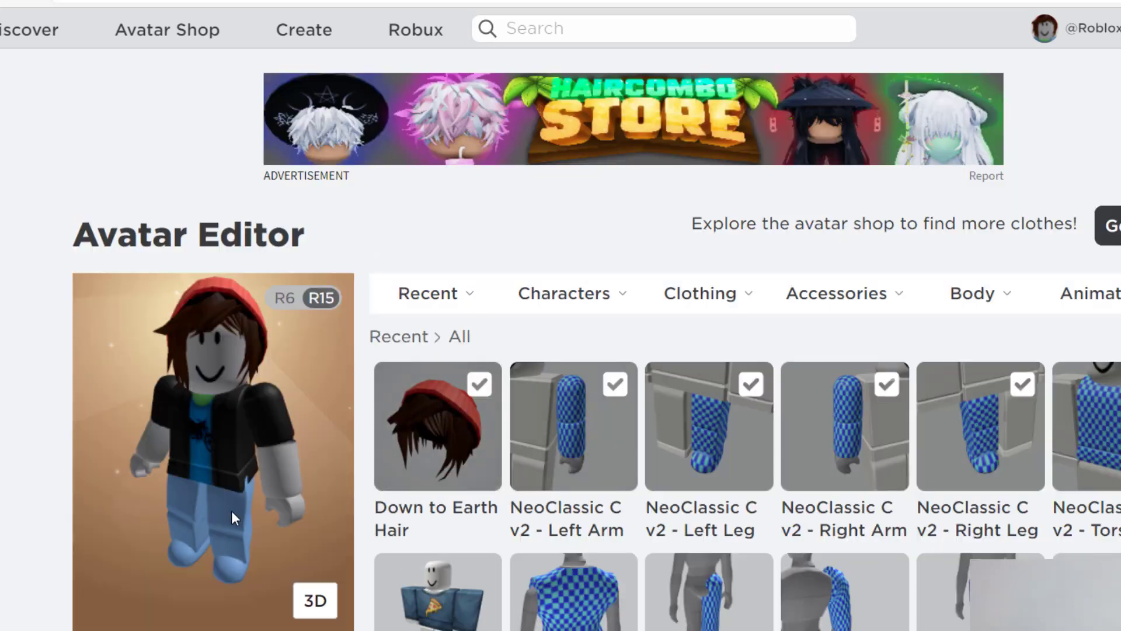
scroll(626, 559, "down", 4)
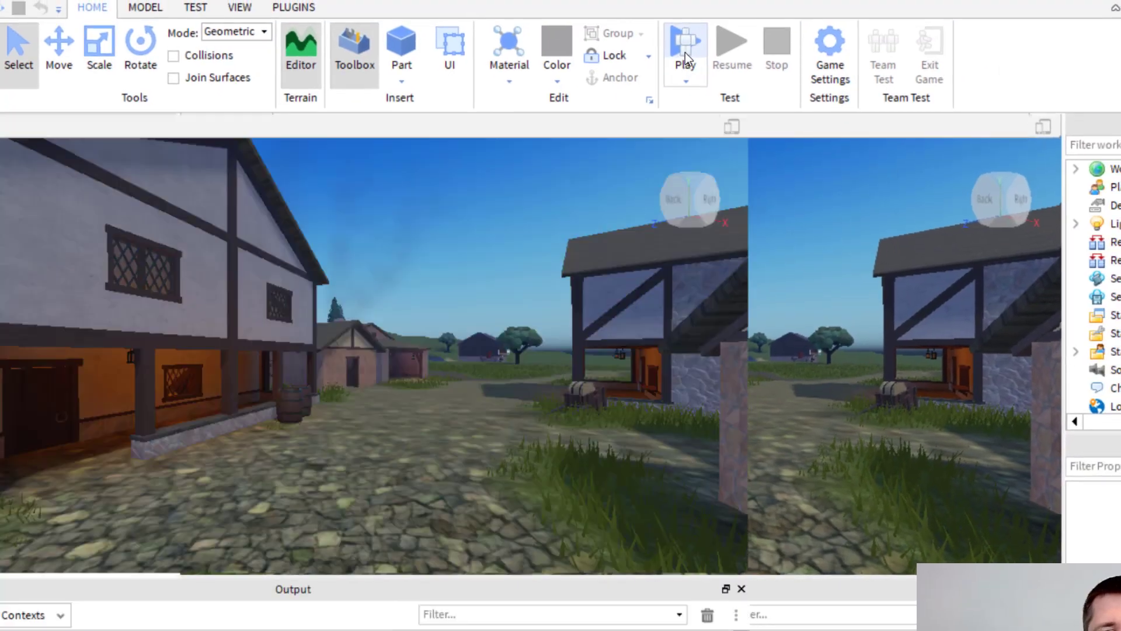
Step: Playtest the Village place, walk the avatar in its black jacket outfit, then stop with Shift+F5
left_click(685, 53)
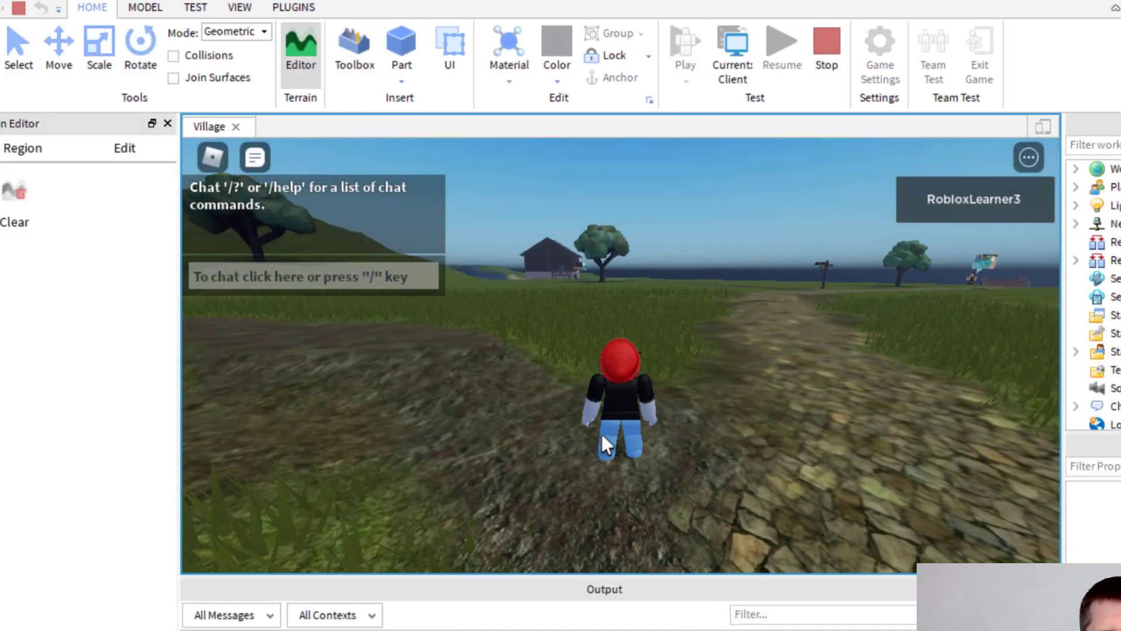
key("s")
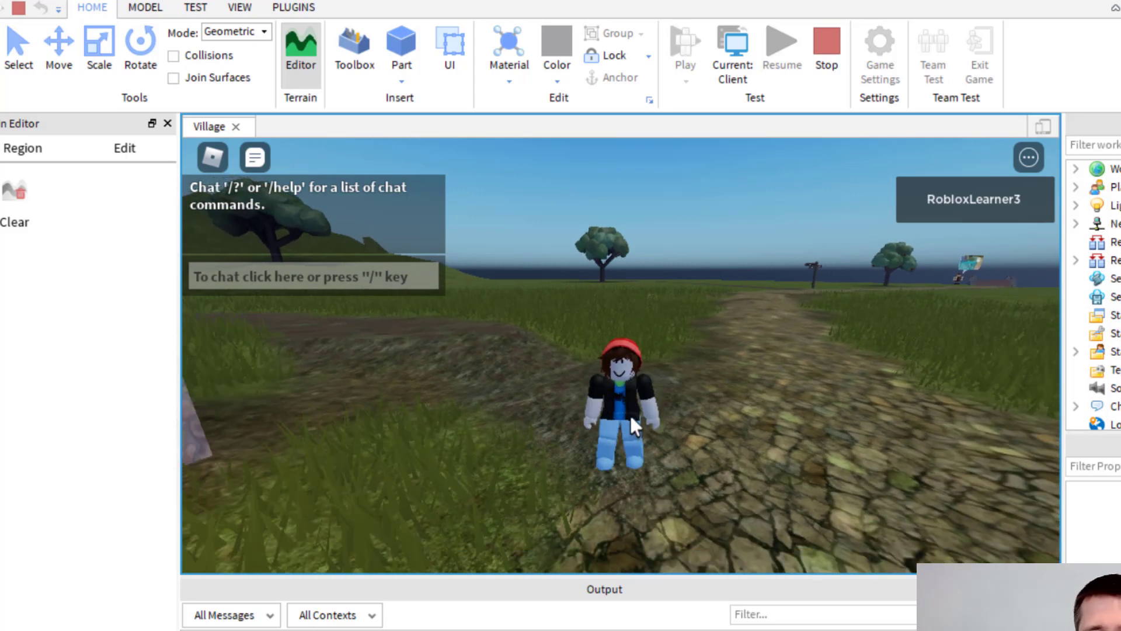
key("shift+F5")
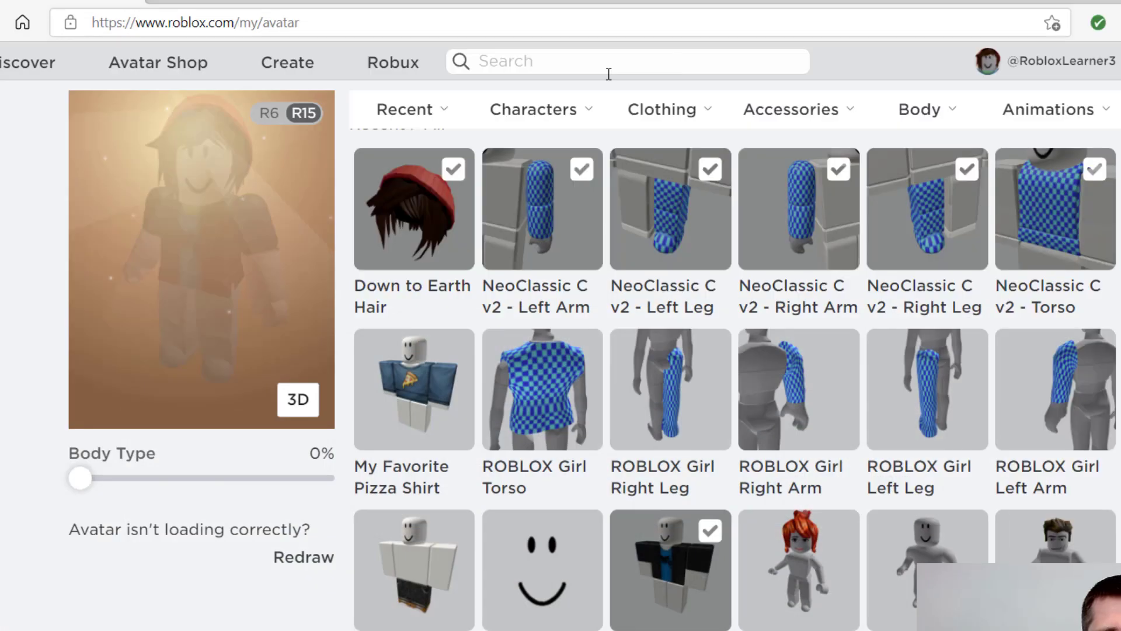
Step: Browse the owned items in the Avatar Editor, then go to the Avatar Shop
scroll(815, 334, "up", 3)
scroll(940, 493, "down", 10)
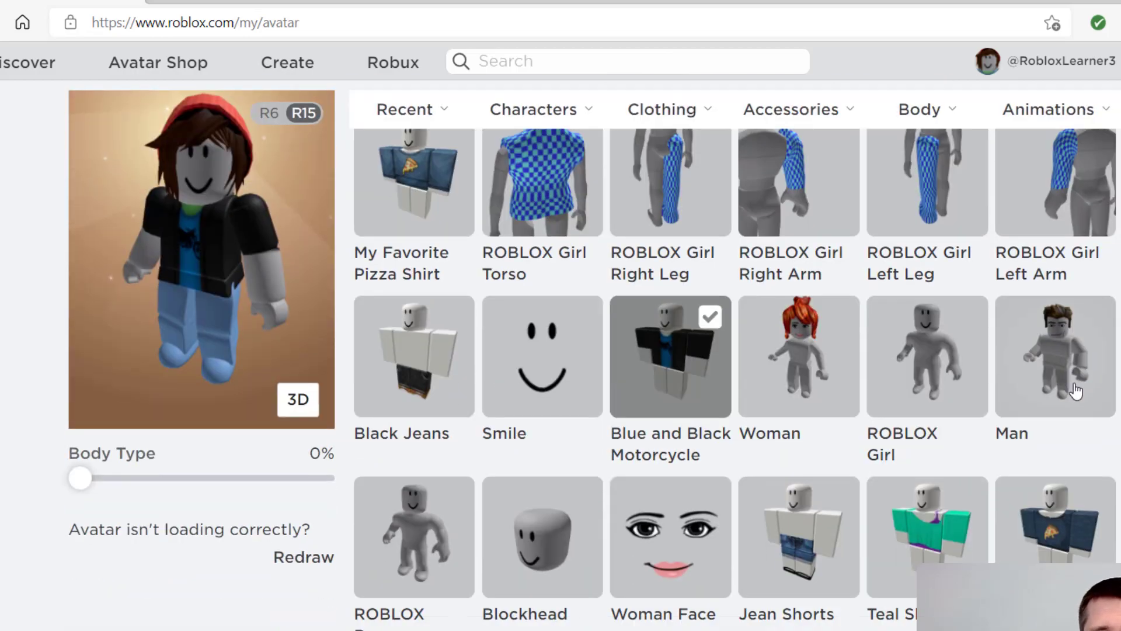
scroll(940, 493, "down", 10)
scroll(961, 444, "up", 10)
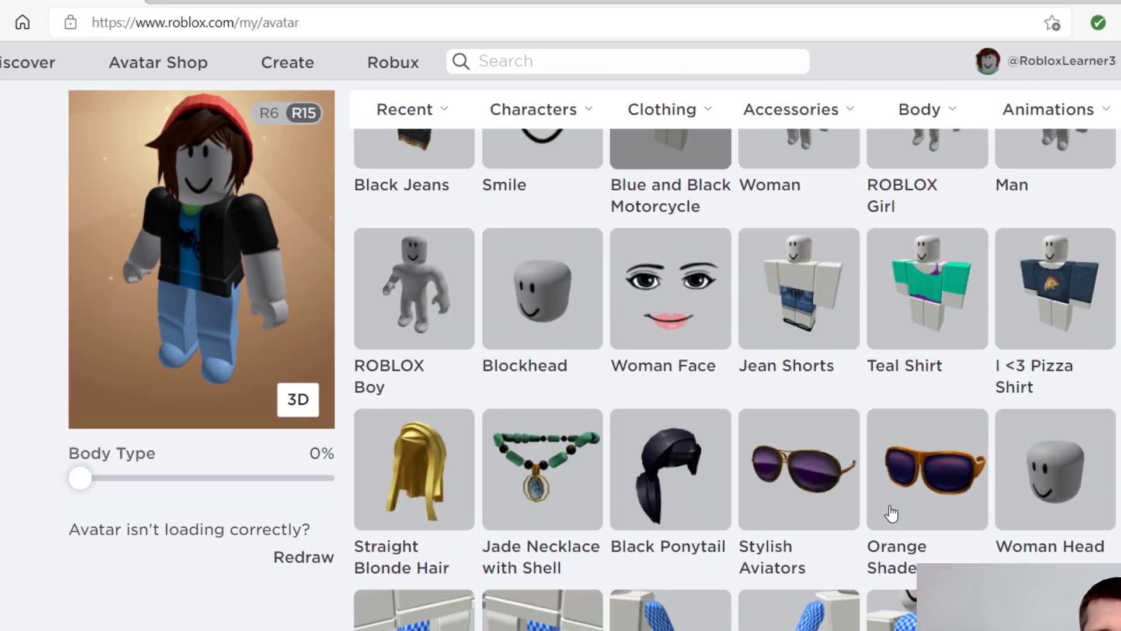
scroll(891, 513, "down", 10)
scroll(888, 502, "up", 10)
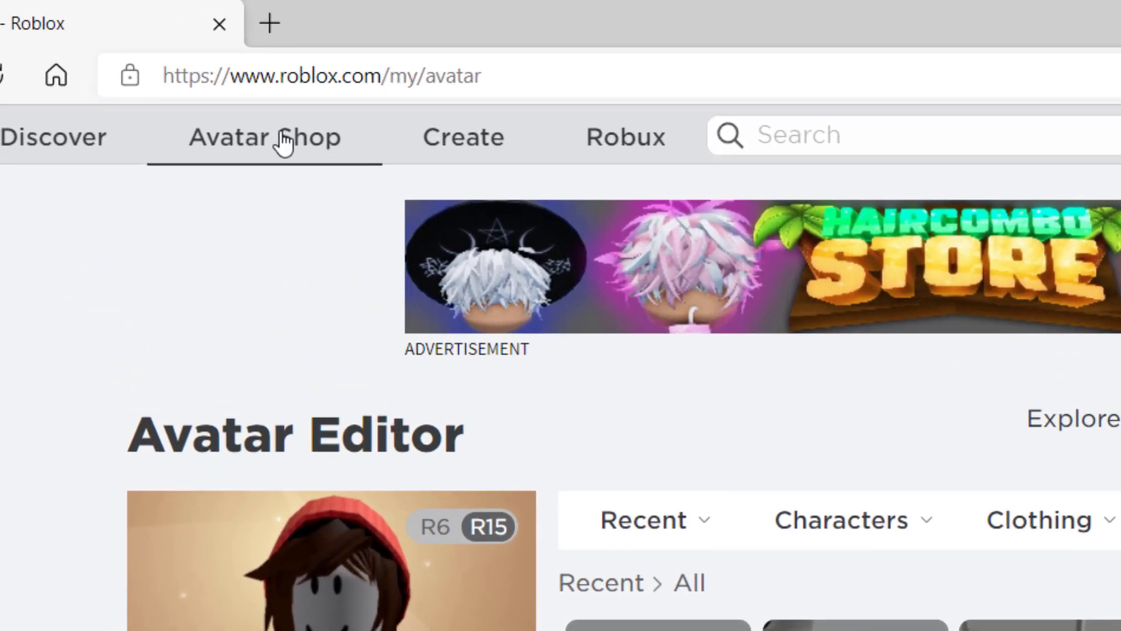
left_click(285, 142)
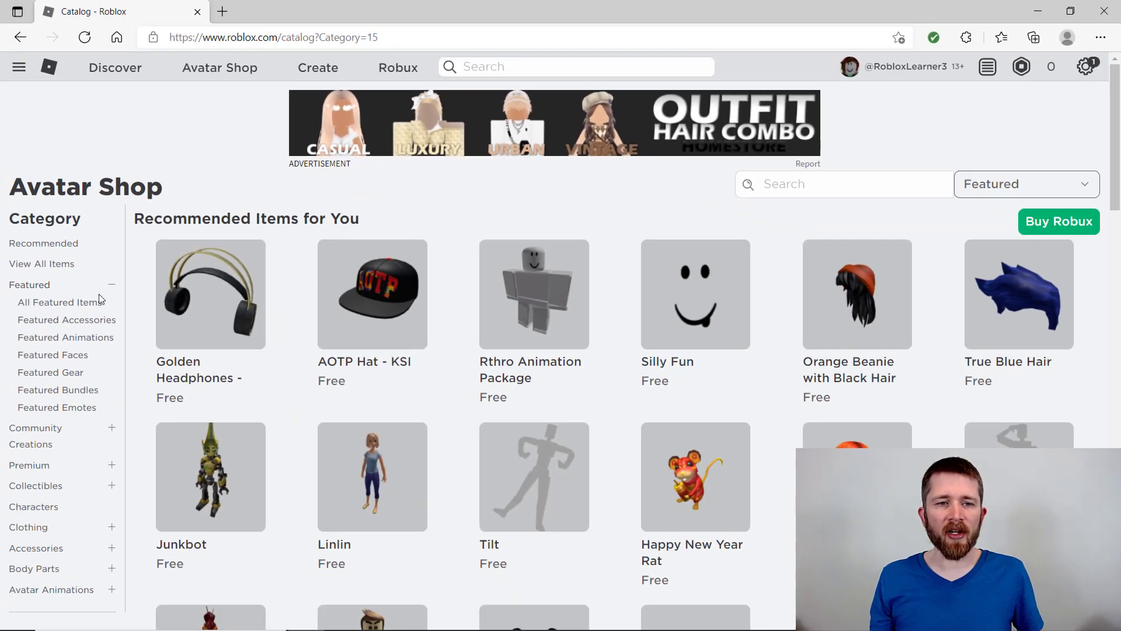
Step: Filter the Avatar Shop to Clothing > Pants to find the Industry Baby Scrubs Pants
scroll(15, 616, "down", 1)
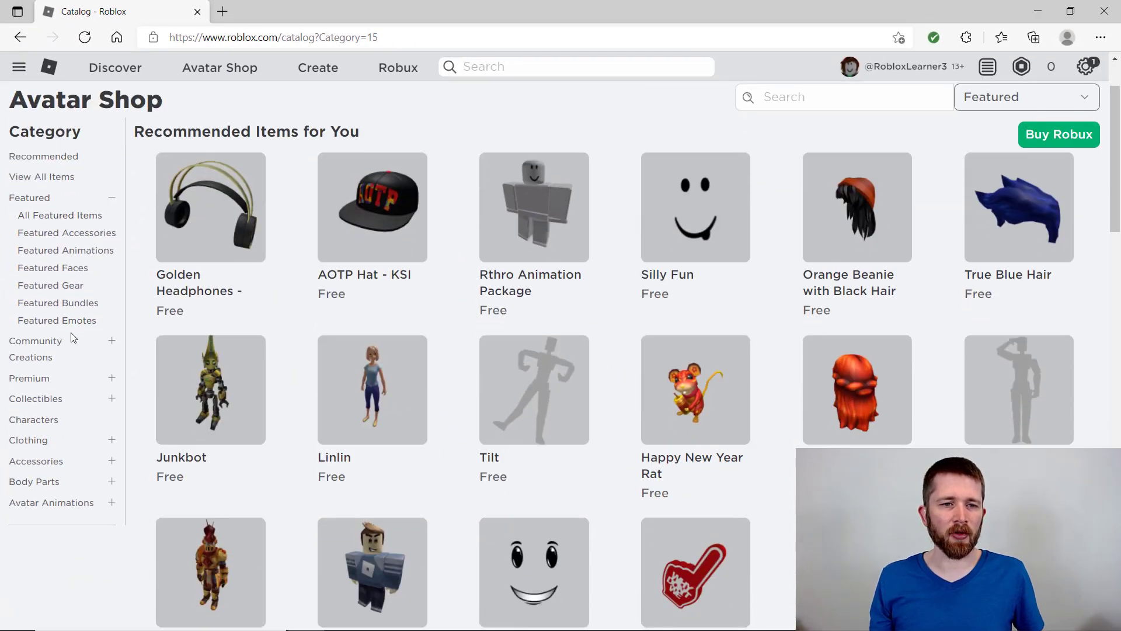
scroll(66, 332, "down", 2)
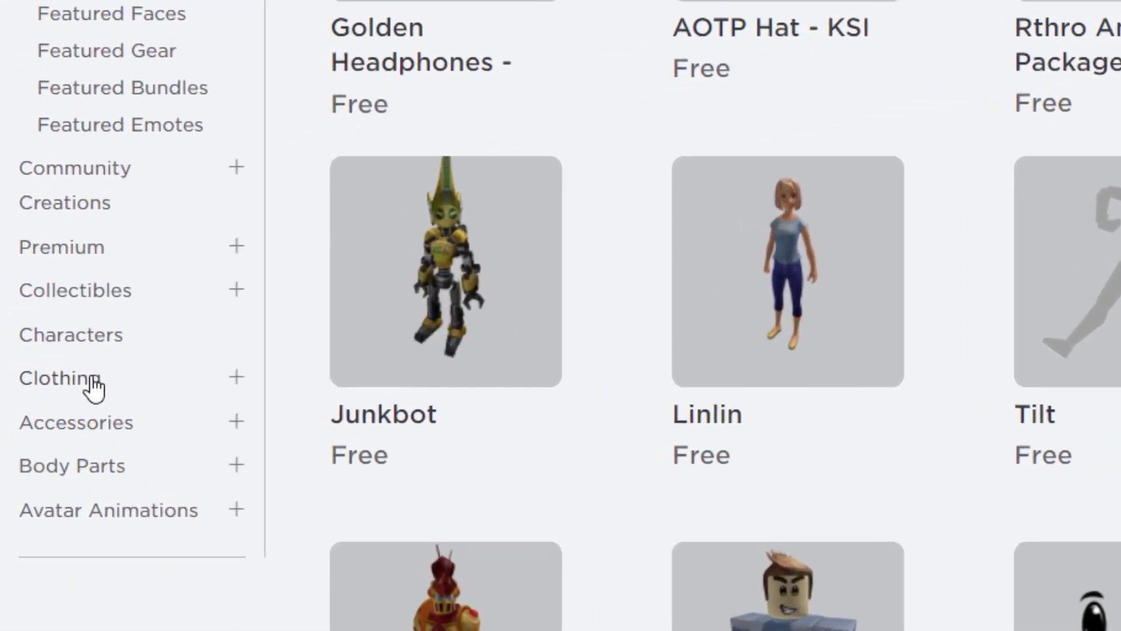
left_click(44, 368)
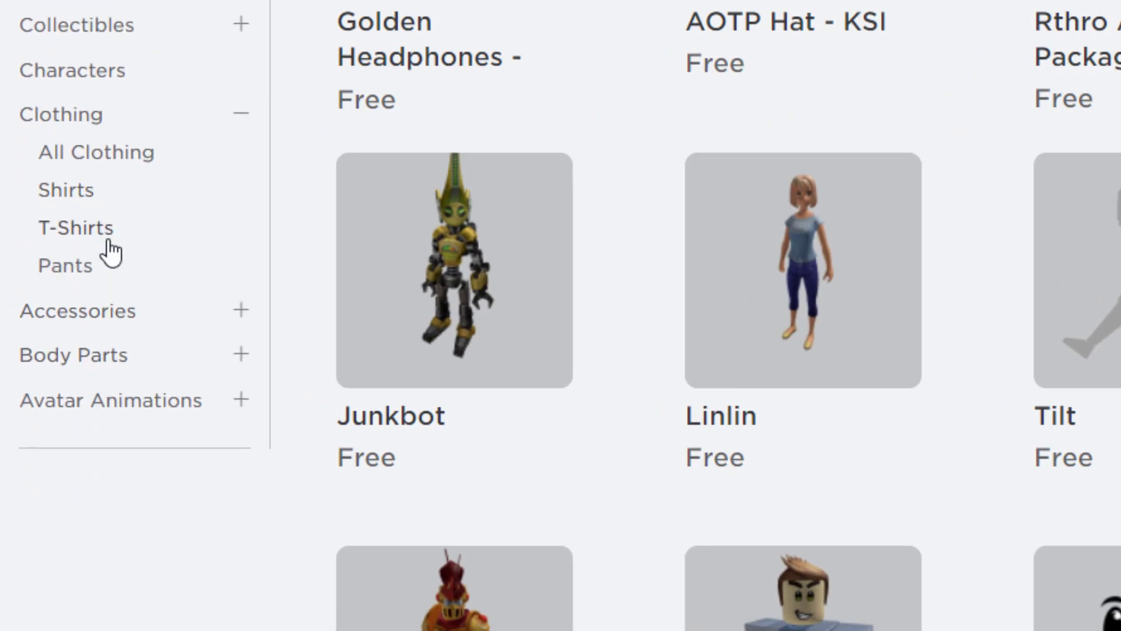
left_click(85, 264)
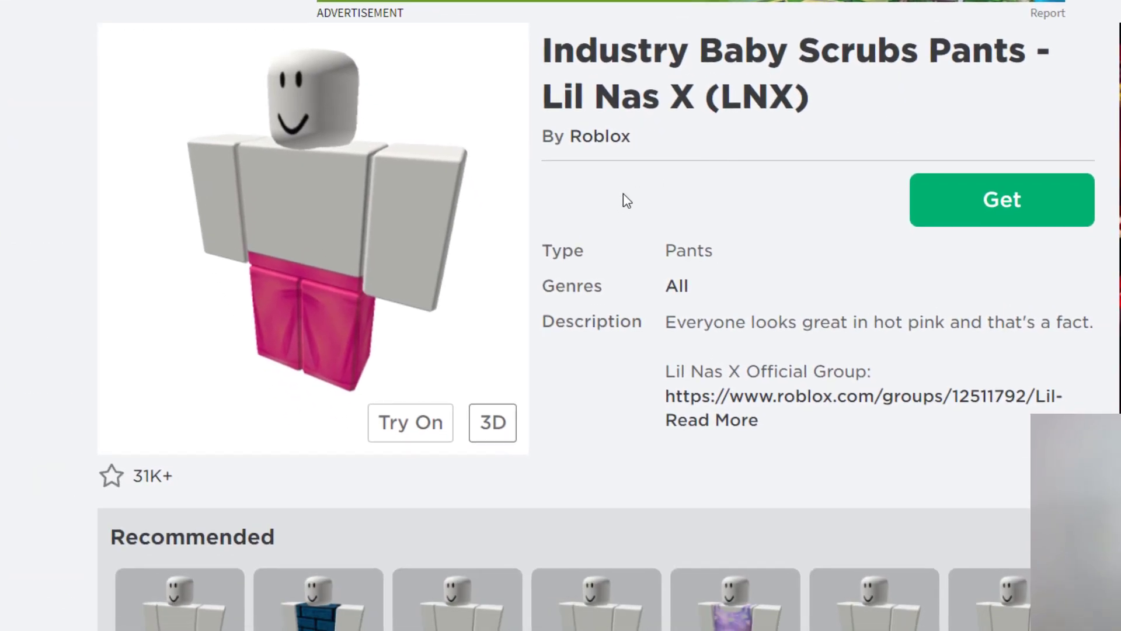
Step: Claim the Industry Baby Scrubs Pants for free by confirming Get Now
left_click(1014, 211)
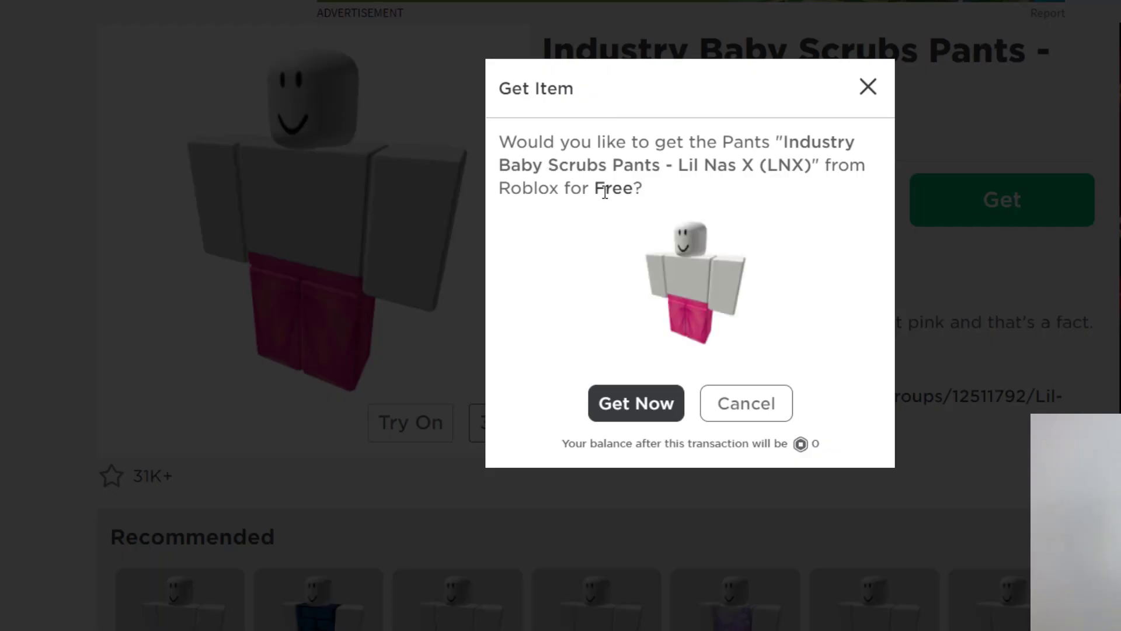
left_click(639, 394)
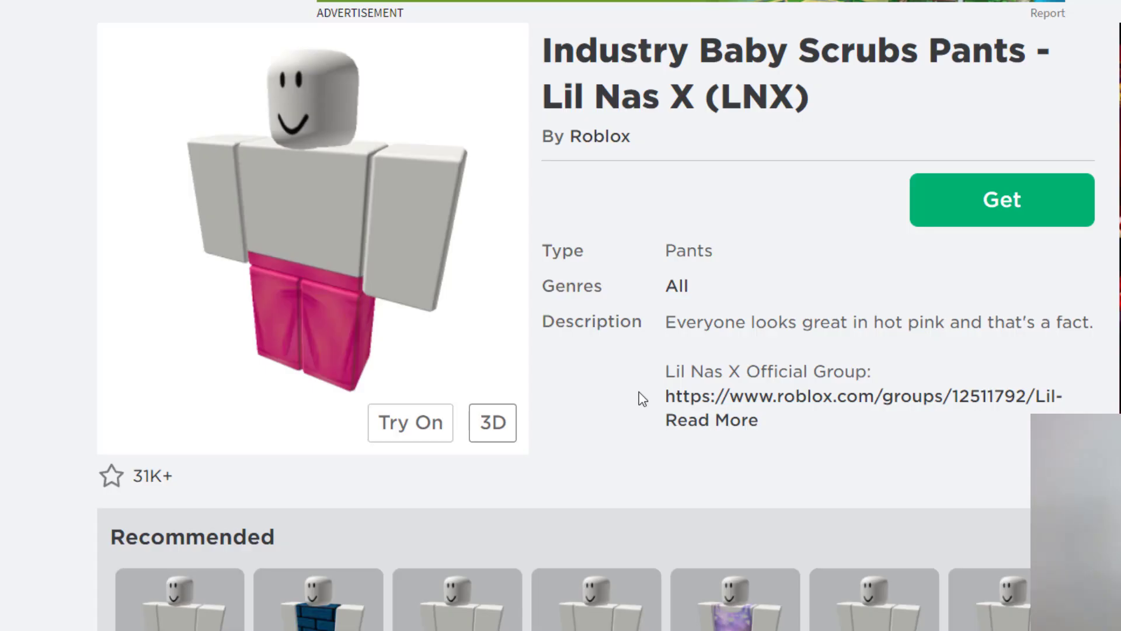
left_click_drag(591, 185, 896, 194)
left_click(896, 194)
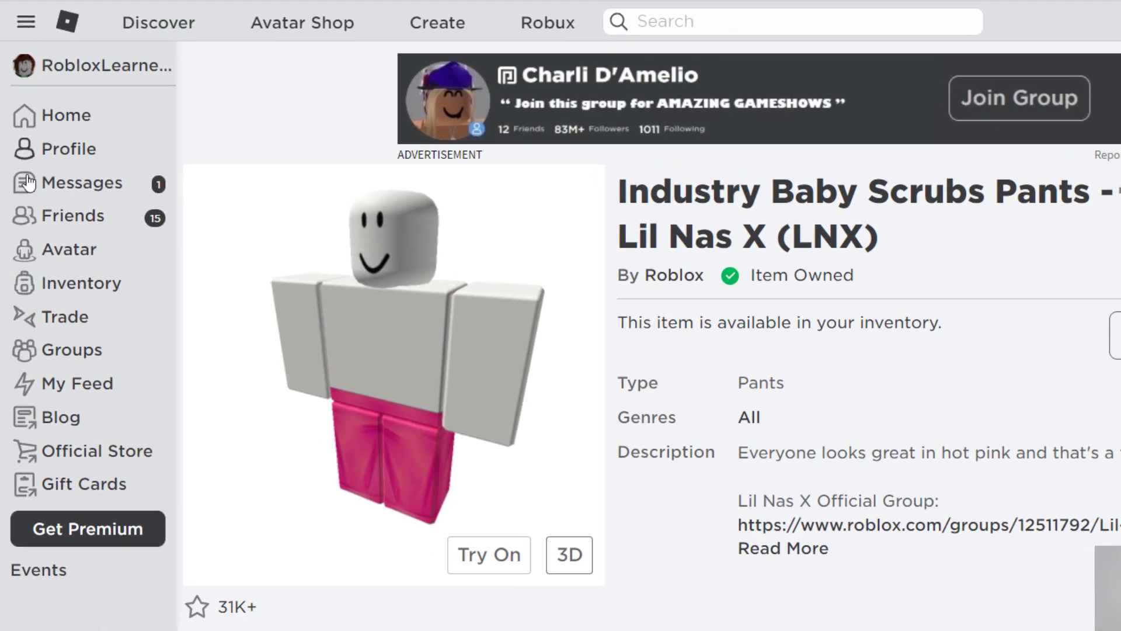
Step: Wear the pink Industry Baby Scrubs Pants, then walk the avatar in a Studio playtest
left_click(65, 264)
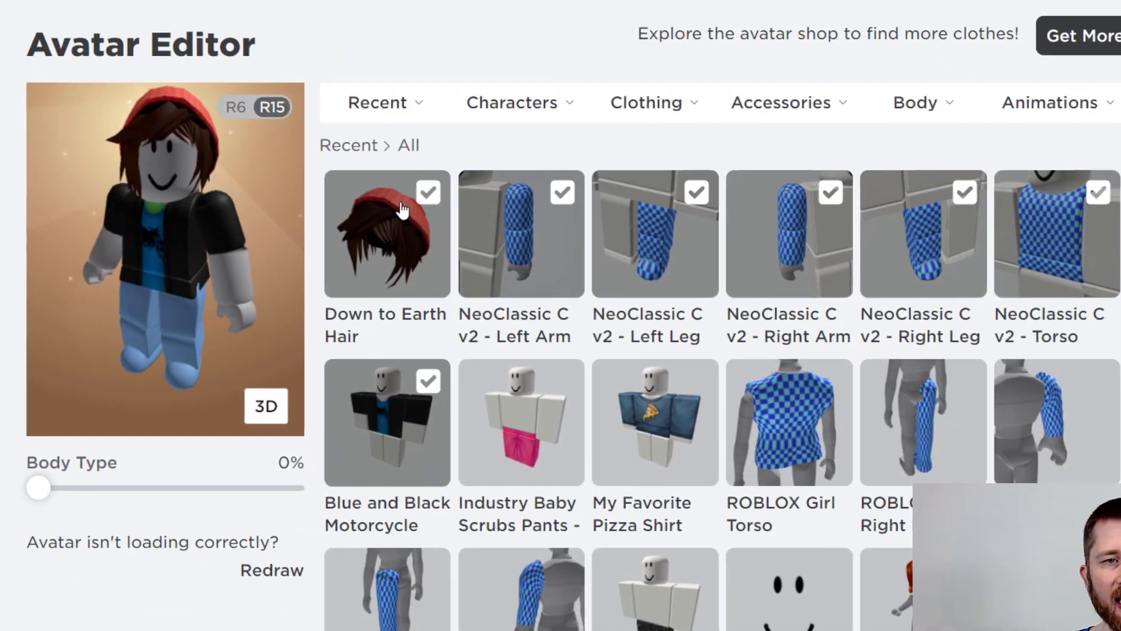
scroll(703, 282, "down", 2)
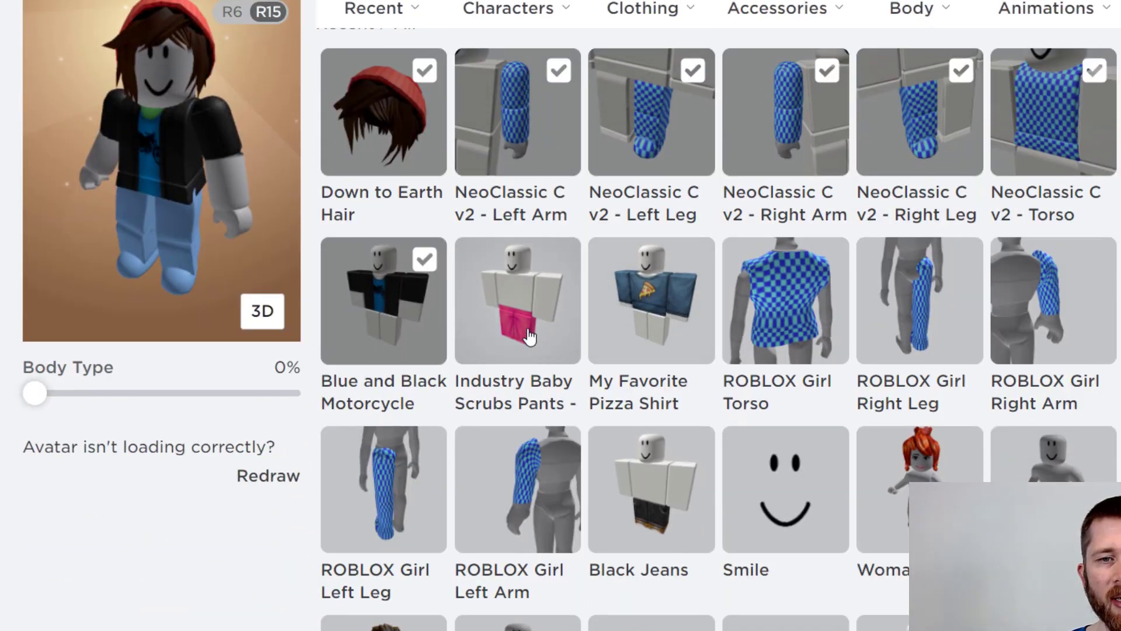
left_click(511, 292)
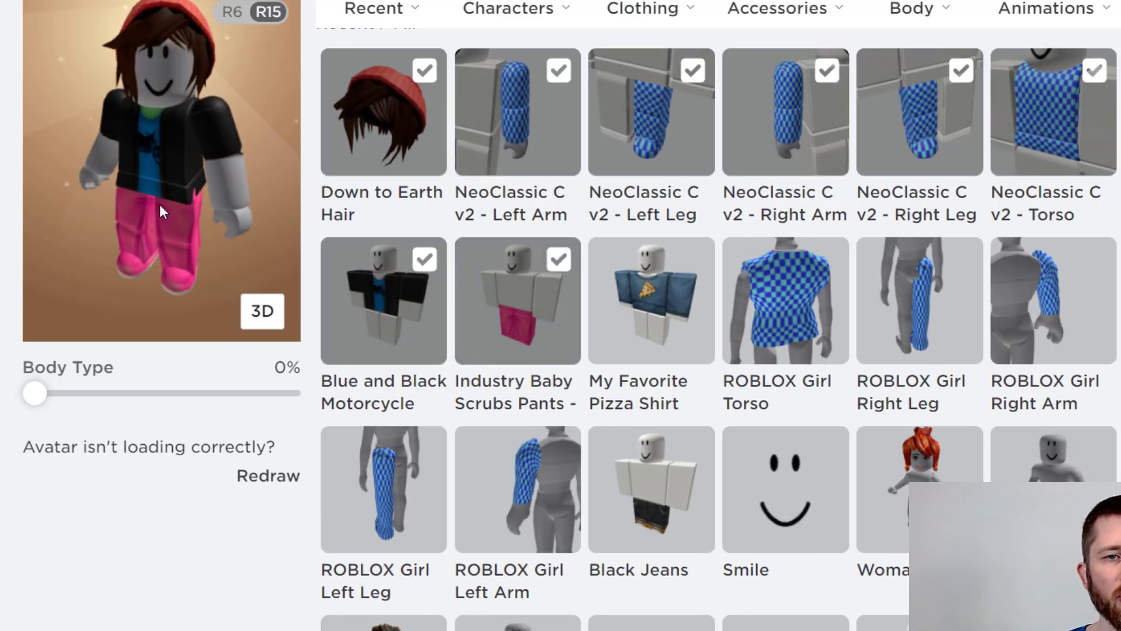
scroll(140, 212, "up", 4)
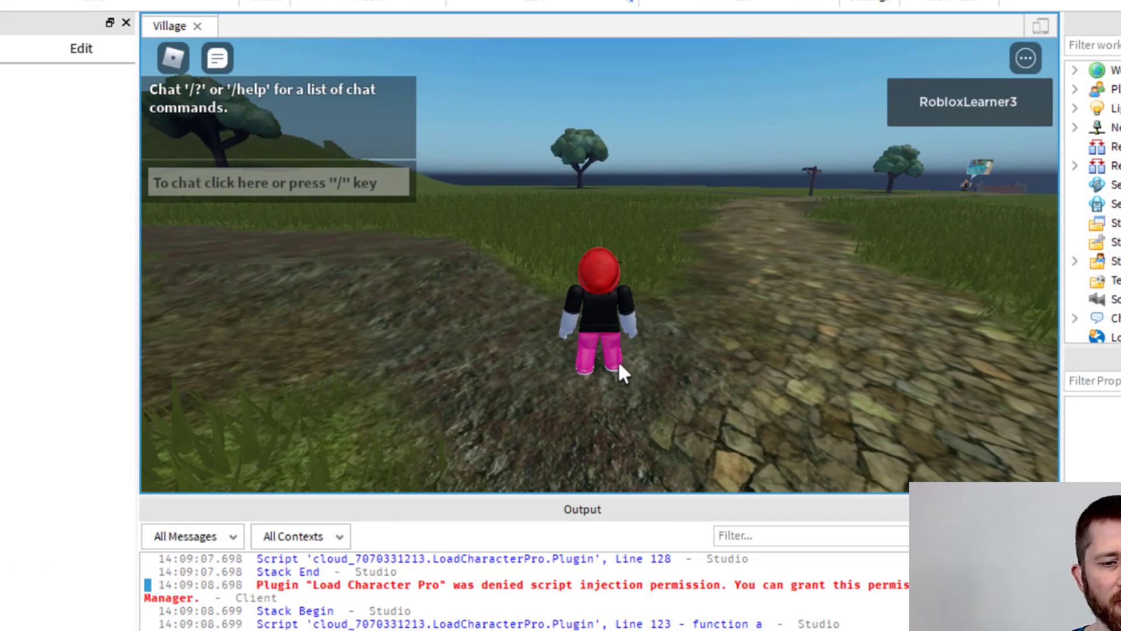
key("s")
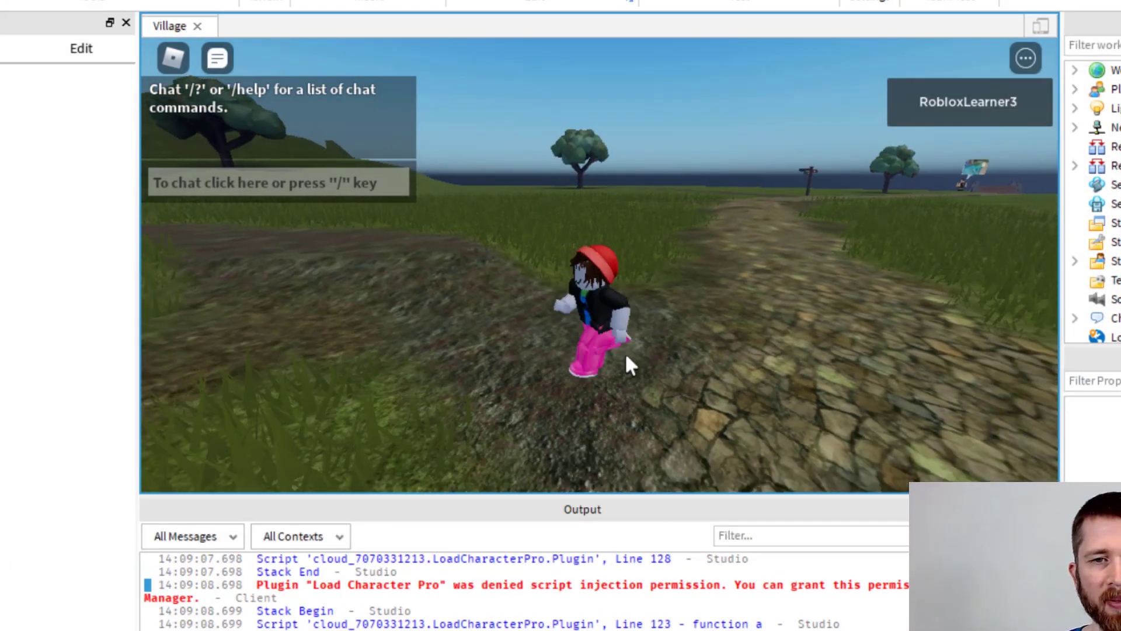